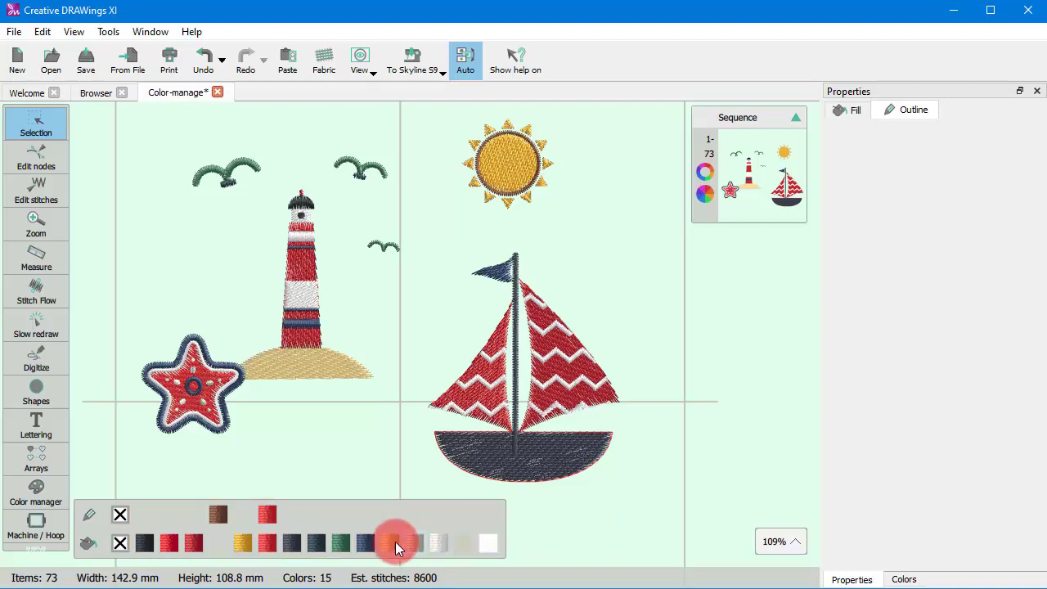
- Look at the color editor of the green fill color and close it without changing the color
{"action": "right_click", "coordinate": [348, 545]}
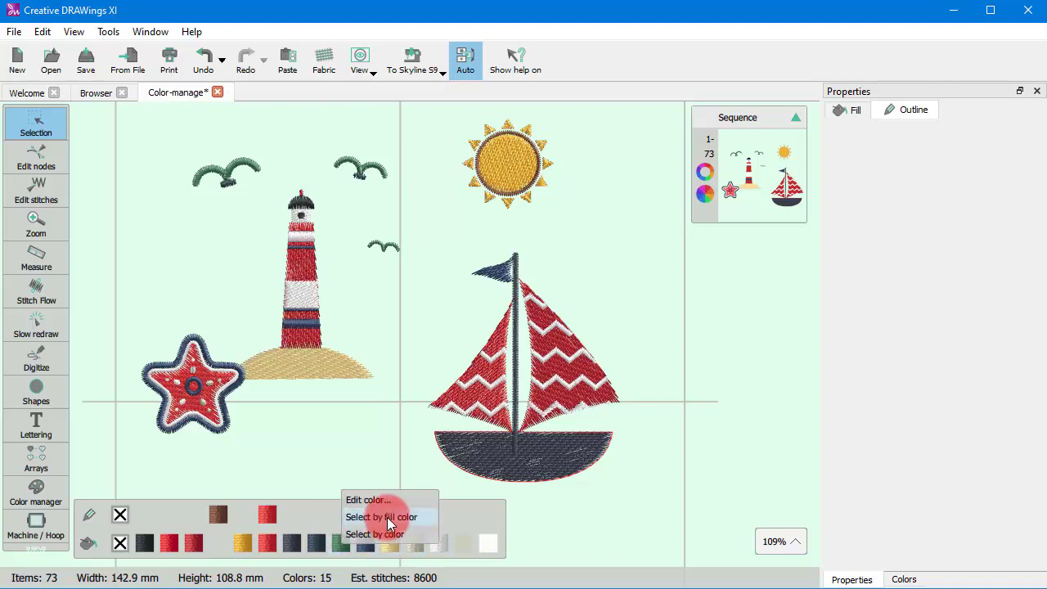
{"action": "left_click", "coordinate": [370, 500]}
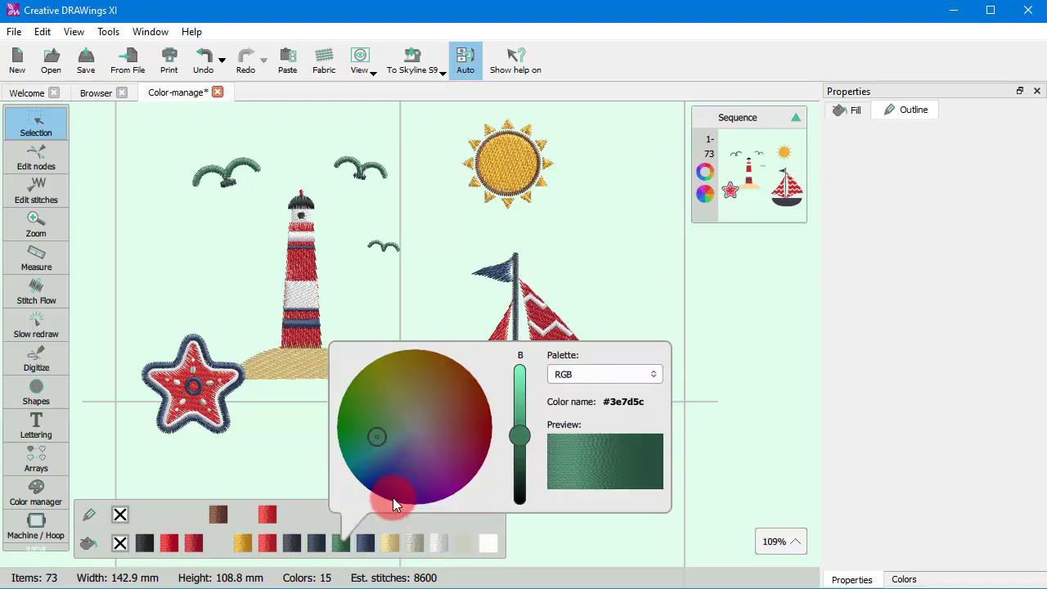
{"action": "left_click", "coordinate": [299, 463]}
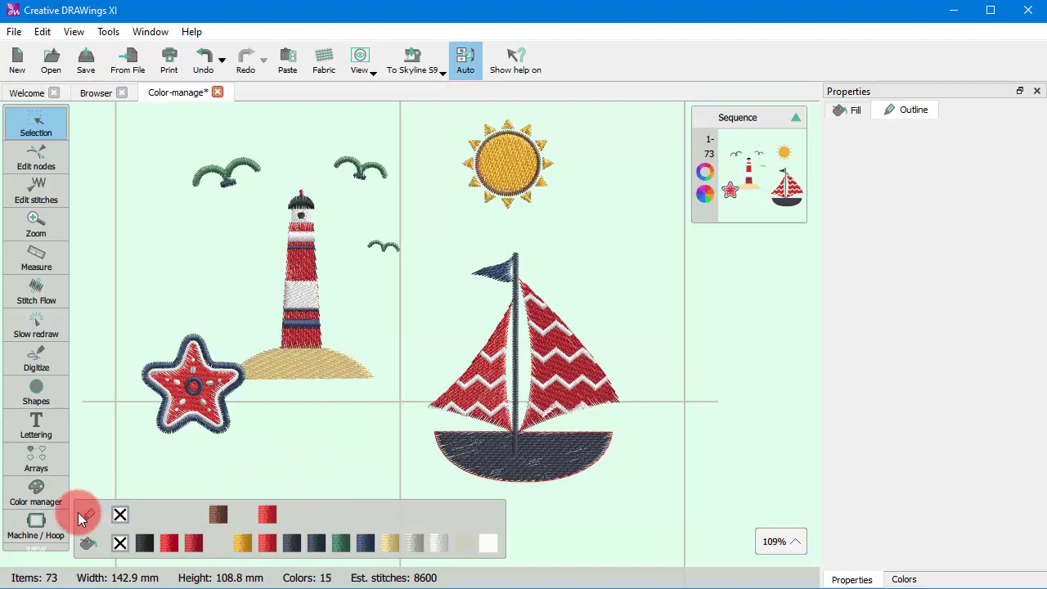
- Open the Color manager, pick the sun's yellow (color 5) and shift its hue slightly towards orange on the color wheel
{"action": "left_click", "coordinate": [35, 491]}
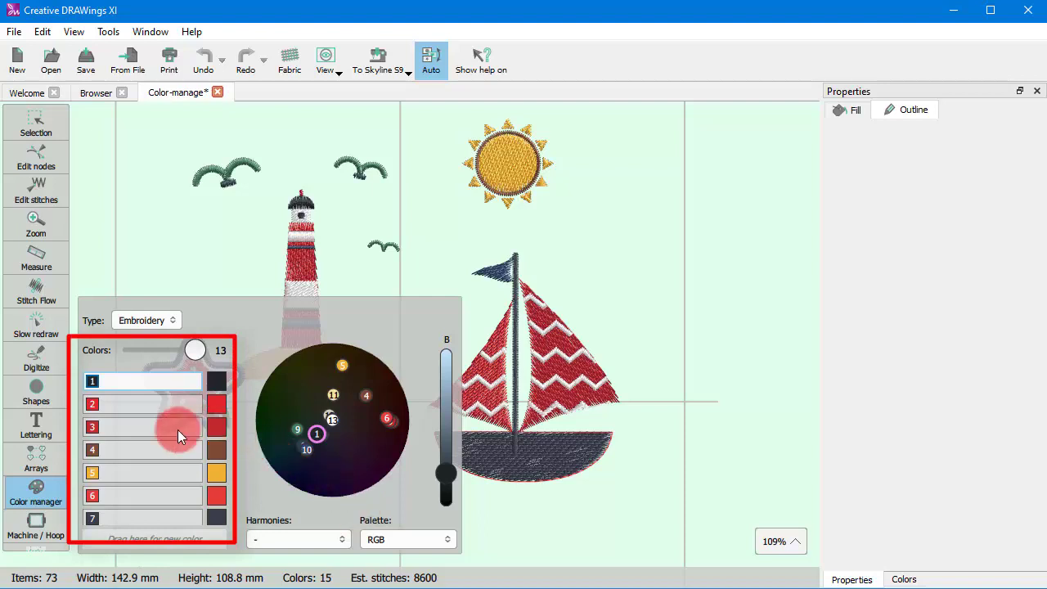
{"action": "scroll", "coordinate": [169, 433], "scroll_direction": "down", "scroll_amount": 3}
{"action": "scroll", "coordinate": [168, 433], "scroll_direction": "up", "scroll_amount": 3}
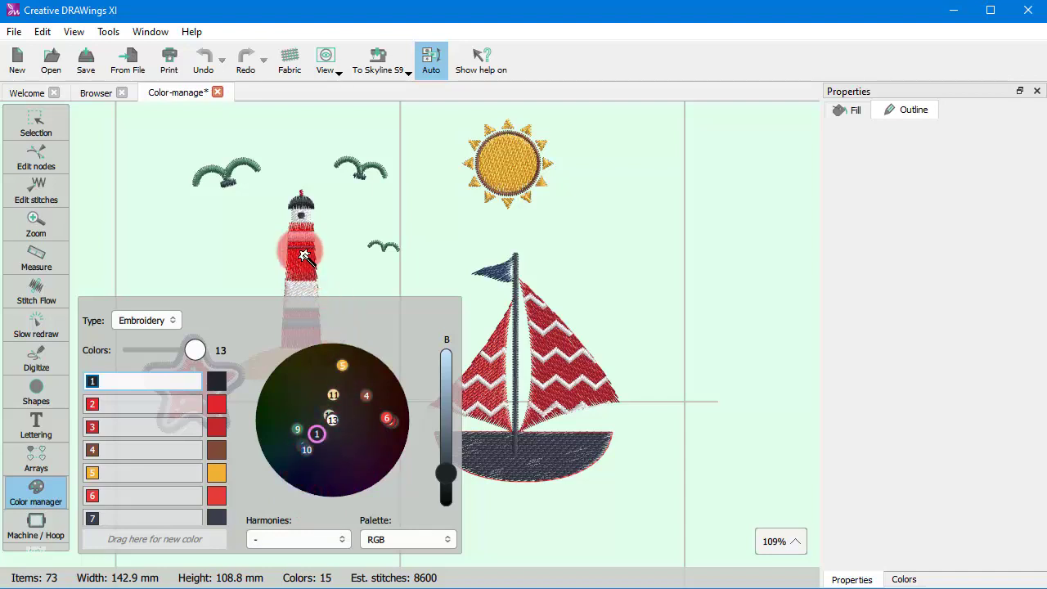
{"action": "left_click", "coordinate": [517, 176]}
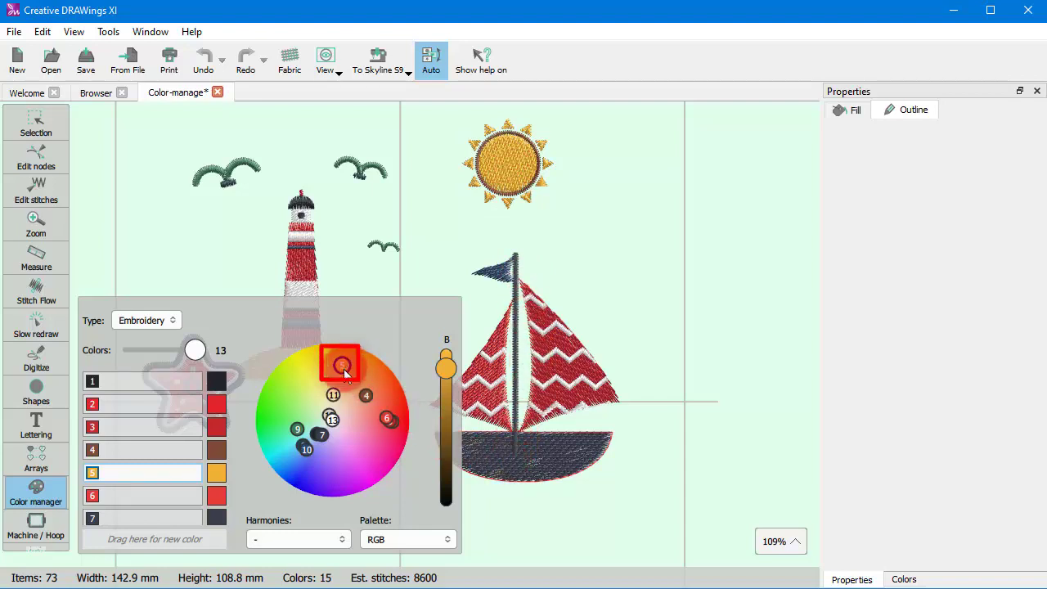
{"action": "mouse_move", "coordinate": [340, 368]}
{"action": "left_mouse_down"}
{"action": "mouse_move", "coordinate": [314, 390]}
{"action": "mouse_move", "coordinate": [359, 366]}
{"action": "mouse_move", "coordinate": [346, 369]}
{"action": "left_mouse_up"}
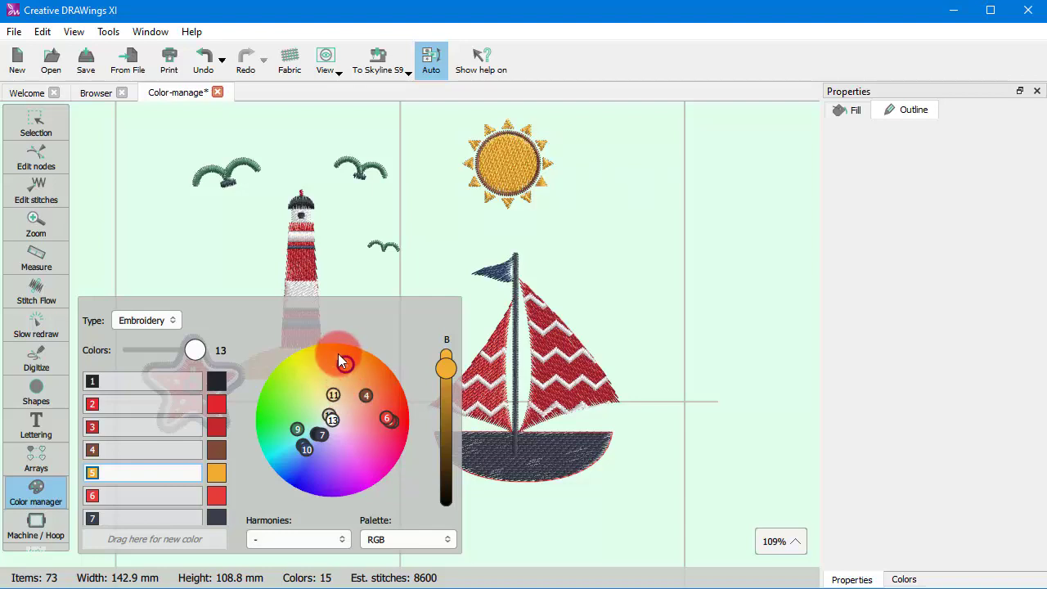
- Try other hues and brightness for color 5, returning with undo and redo to its first shift towards orange
{"action": "left_click_drag", "start_coordinate": [344, 365], "coordinate": [336, 375]}
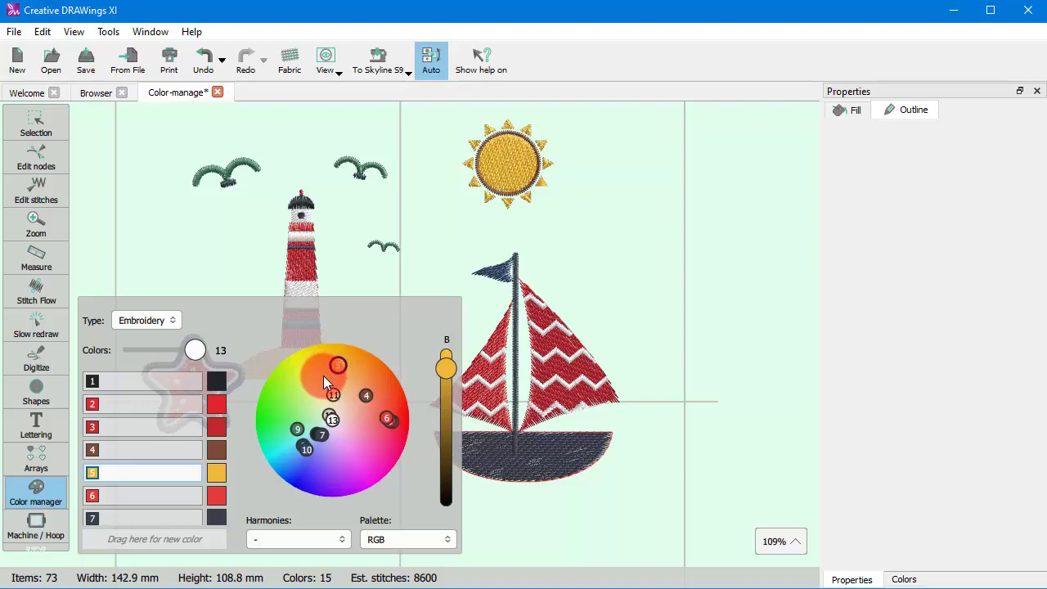
{"action": "mouse_move", "coordinate": [338, 366]}
{"action": "left_mouse_down"}
{"action": "mouse_move", "coordinate": [376, 365]}
{"action": "mouse_move", "coordinate": [383, 378]}
{"action": "mouse_move", "coordinate": [338, 362]}
{"action": "mouse_move", "coordinate": [383, 367]}
{"action": "mouse_move", "coordinate": [338, 372]}
{"action": "mouse_move", "coordinate": [345, 367]}
{"action": "left_mouse_up"}
{"action": "mouse_move", "coordinate": [437, 369]}
{"action": "left_mouse_down"}
{"action": "mouse_move", "coordinate": [432, 406]}
{"action": "mouse_move", "coordinate": [449, 370]}
{"action": "left_mouse_up"}
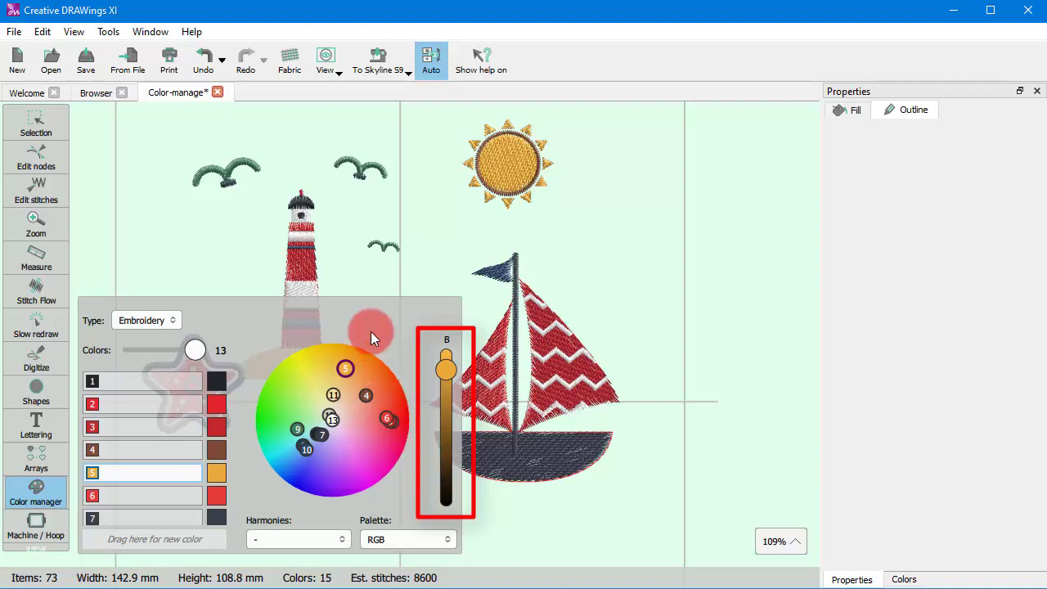
{"action": "left_click", "coordinate": [196, 72]}
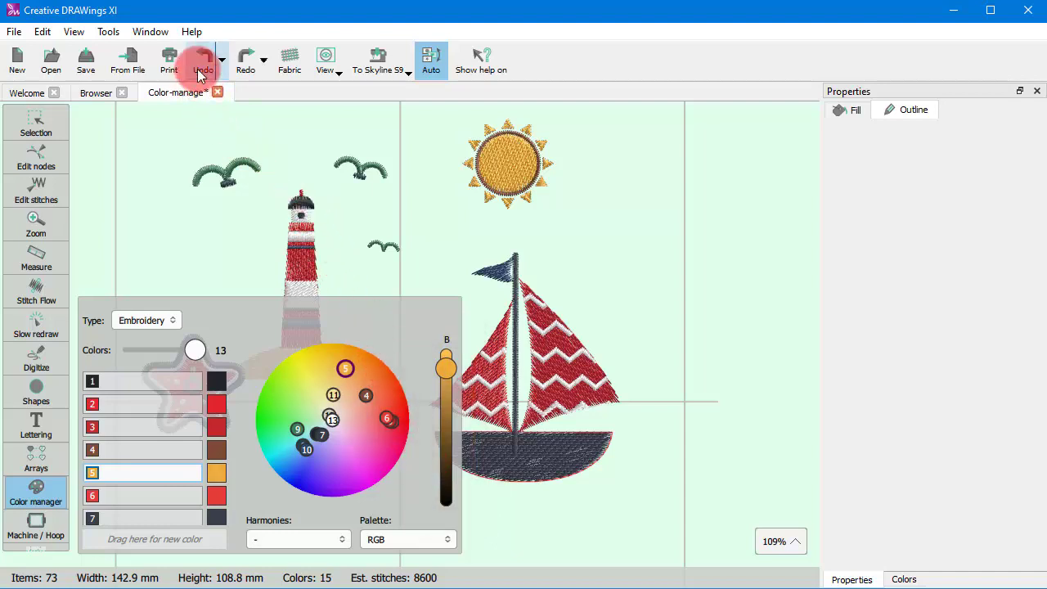
{"action": "left_click", "coordinate": [201, 74]}
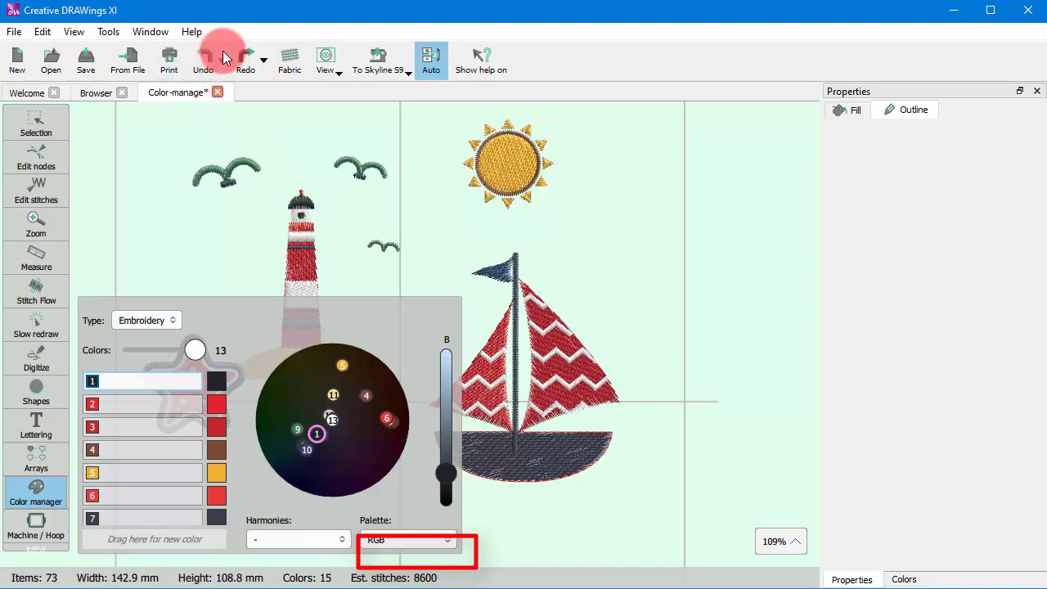
{"action": "left_click", "coordinate": [237, 59]}
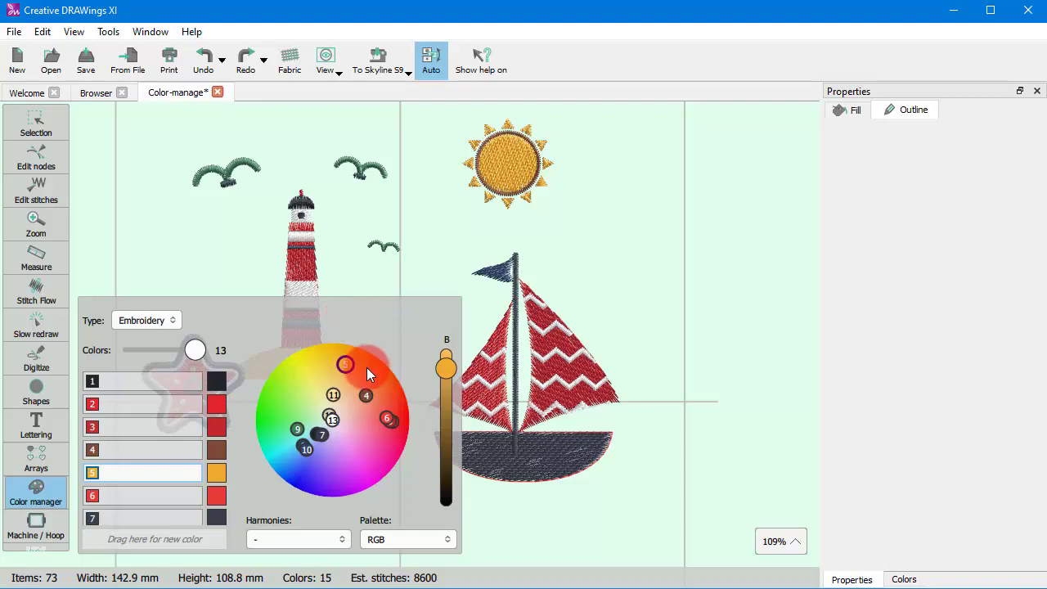
- Match the design's colors to the COATS SYLKO thread palette and return to selection mode
{"action": "left_click", "coordinate": [435, 544]}
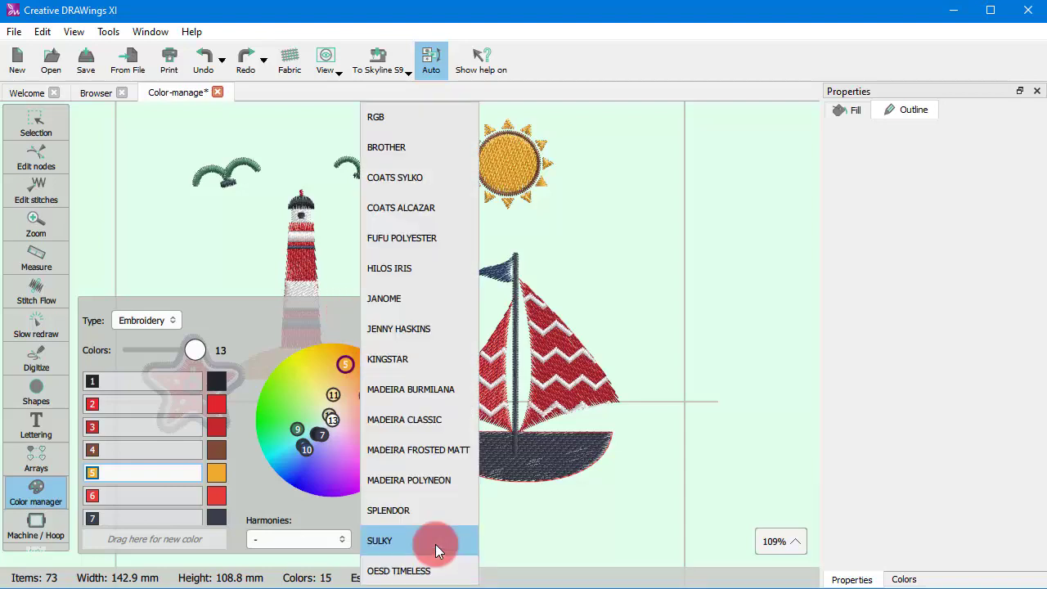
{"action": "left_click", "coordinate": [388, 182]}
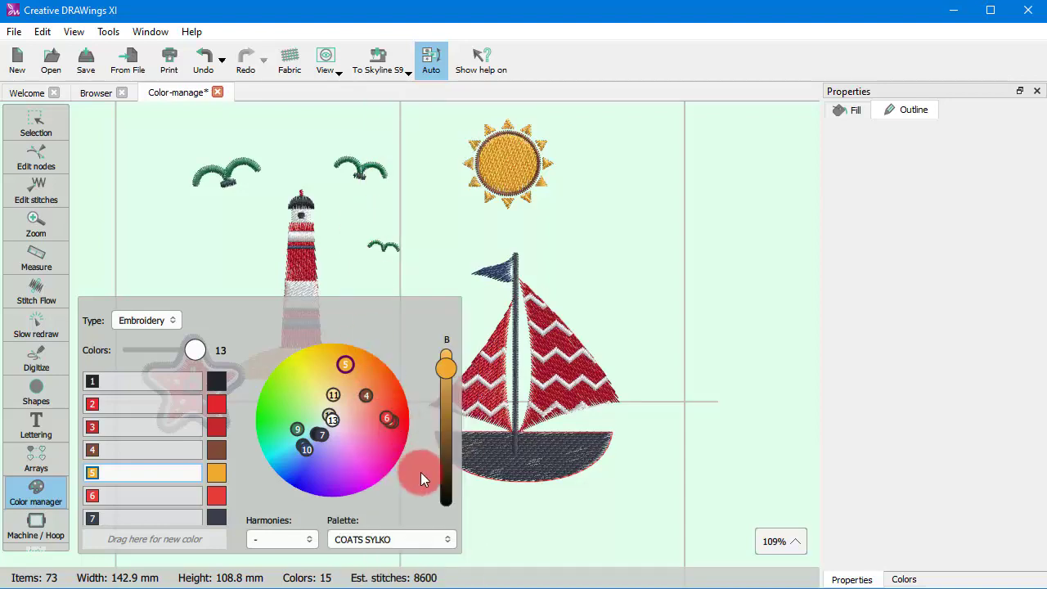
{"action": "left_click", "coordinate": [46, 121]}
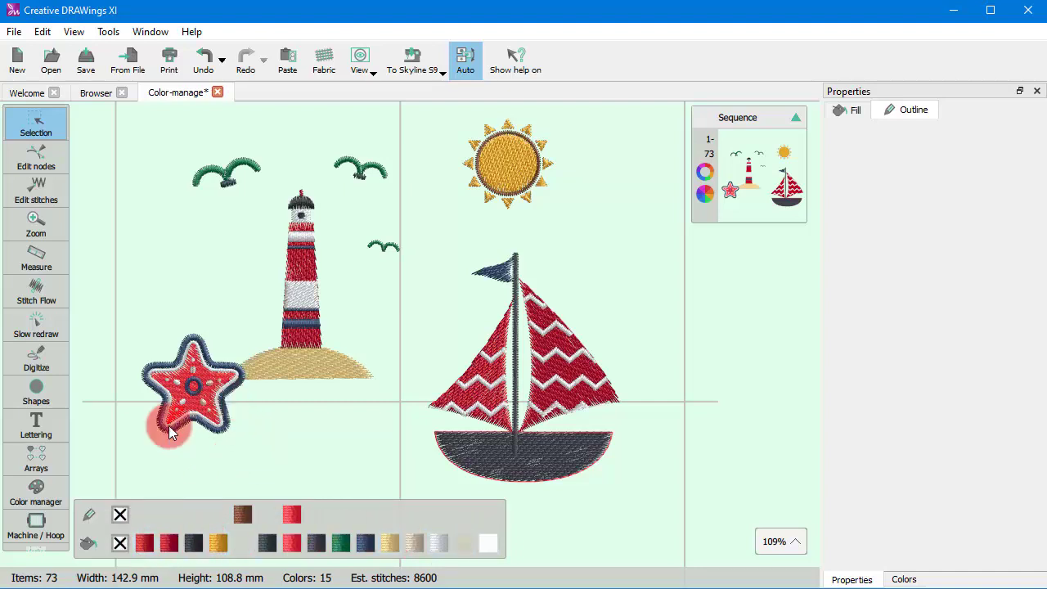
- Reopen the Color manager and reduce the number of colors in the design to 8
{"action": "left_click", "coordinate": [41, 495]}
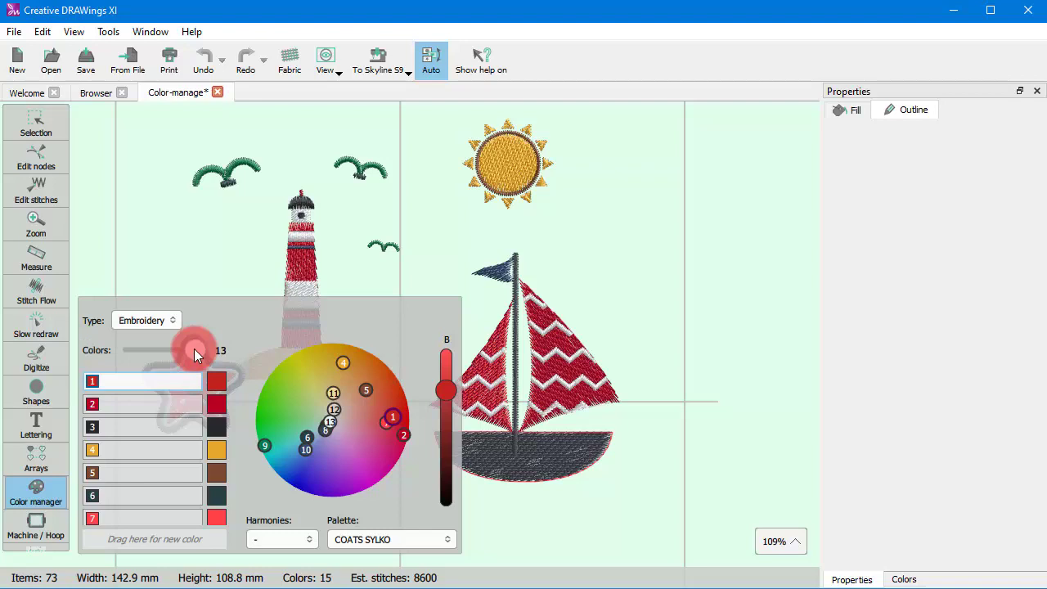
{"action": "left_click_drag", "start_coordinate": [191, 348], "coordinate": [171, 360]}
{"action": "scroll", "coordinate": [194, 420], "scroll_direction": "down", "scroll_amount": 1}
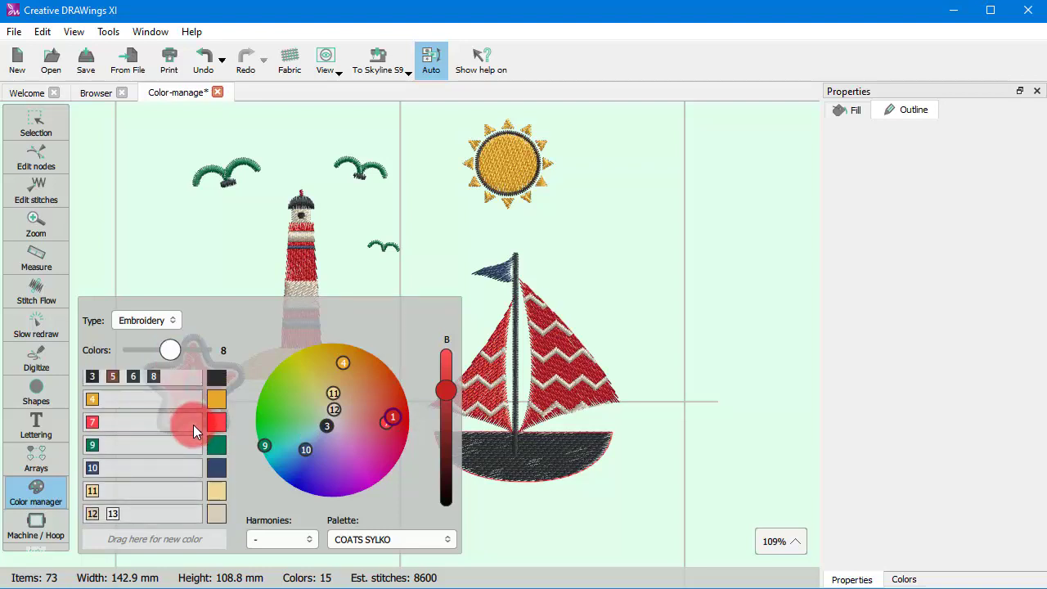
{"action": "scroll", "coordinate": [193, 425], "scroll_direction": "up", "scroll_amount": 1}
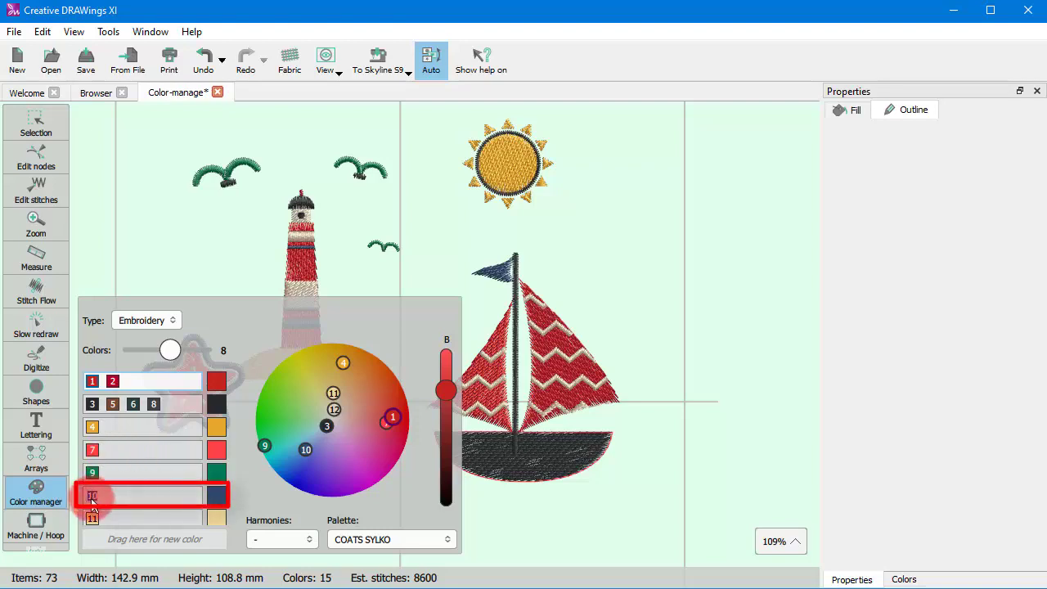
- Merge color 10 into the dark group of color 3, color 7 into color 1 and color 11 into color 4, and return to selection mode
{"action": "mouse_move", "coordinate": [91, 503]}
{"action": "left_mouse_down"}
{"action": "mouse_move", "coordinate": [160, 459]}
{"action": "mouse_move", "coordinate": [190, 422]}
{"action": "mouse_move", "coordinate": [176, 405]}
{"action": "left_mouse_up"}
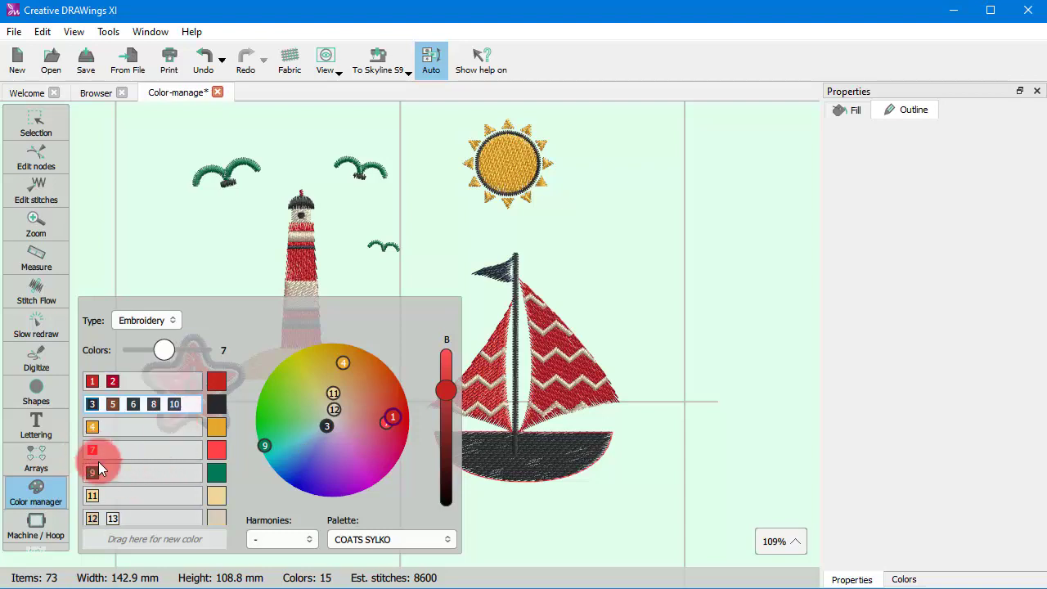
{"action": "left_click_drag", "start_coordinate": [98, 455], "coordinate": [135, 381]}
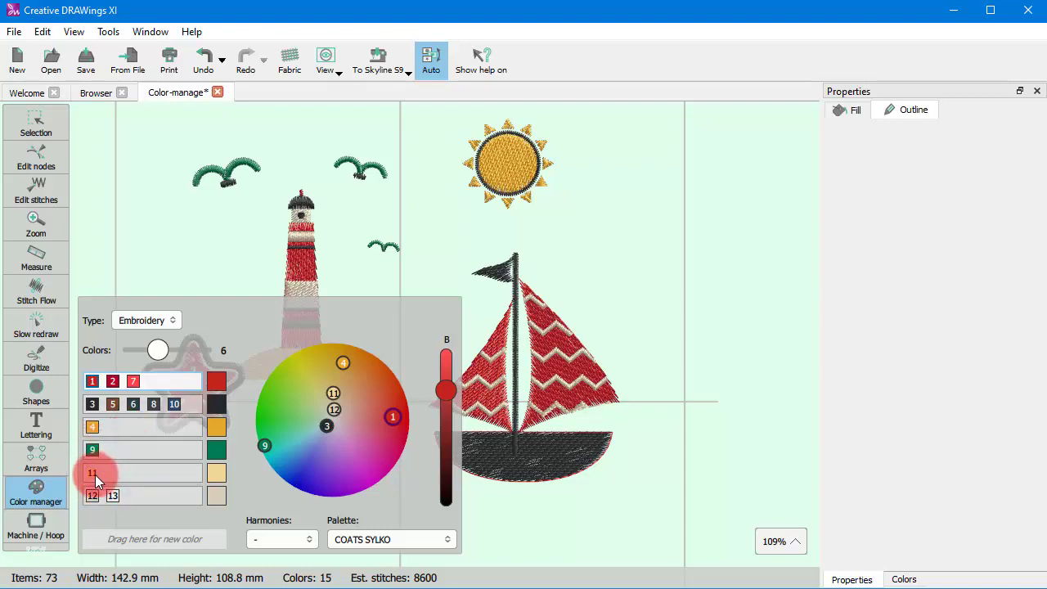
{"action": "left_click_drag", "start_coordinate": [95, 474], "coordinate": [114, 427]}
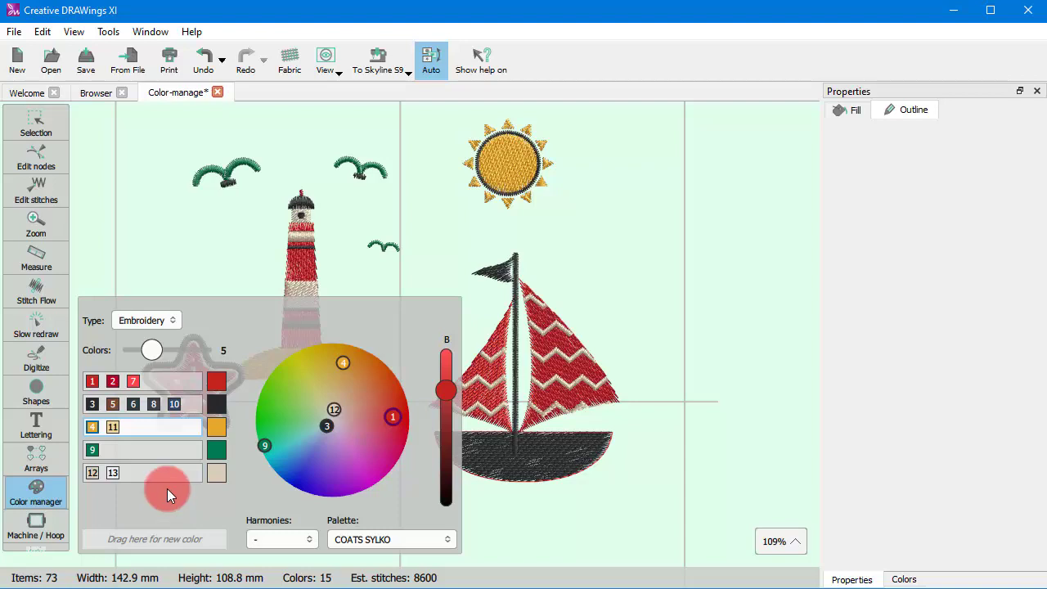
{"action": "left_click", "coordinate": [25, 131]}
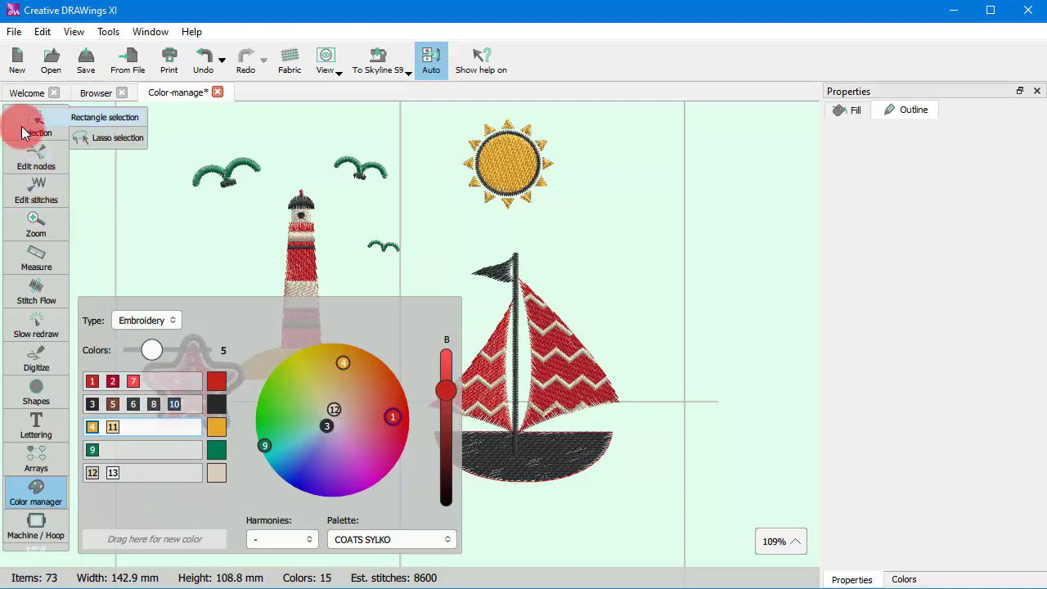
{"action": "left_click", "coordinate": [22, 127]}
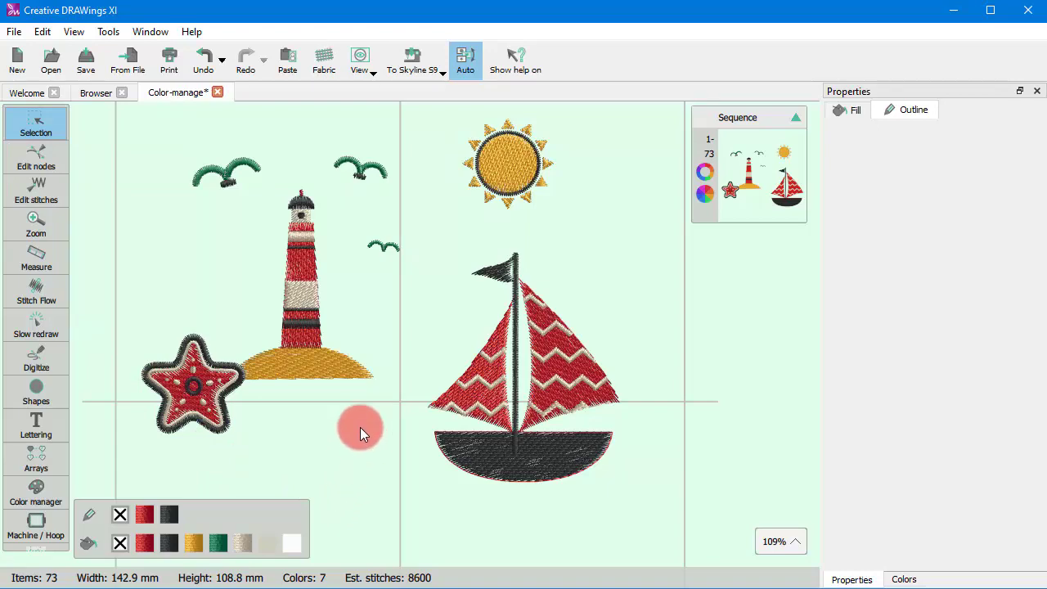
- Reopen the Color manager, apply the Monochromatic harmony and rotate it around the wheel to purple
{"action": "scroll", "coordinate": [285, 376], "scroll_direction": "up", "scroll_amount": 3}
{"action": "scroll", "coordinate": [290, 377], "scroll_direction": "down", "scroll_amount": 4}
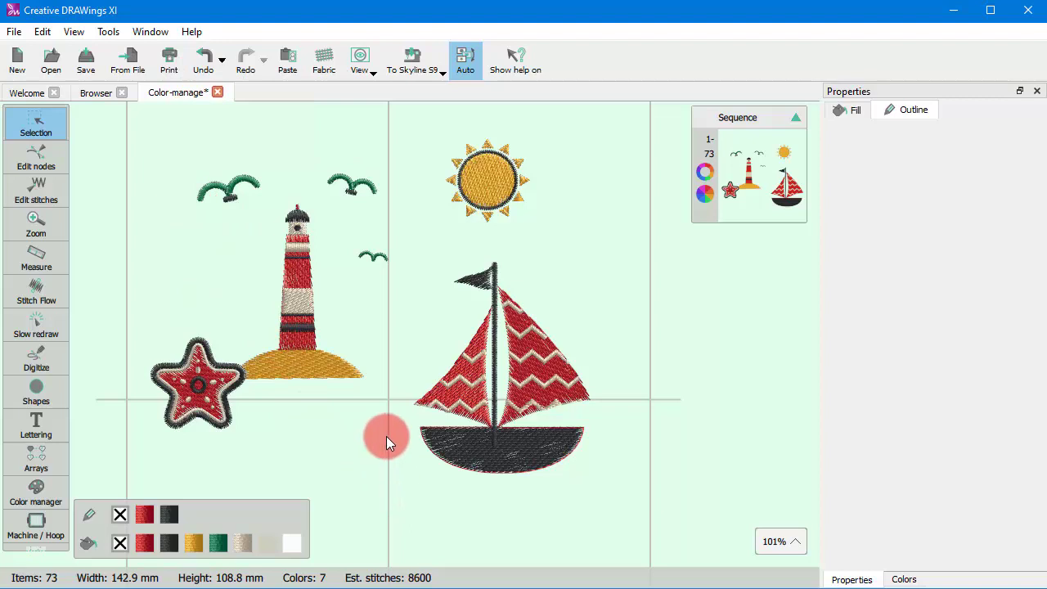
{"action": "left_click", "coordinate": [53, 499]}
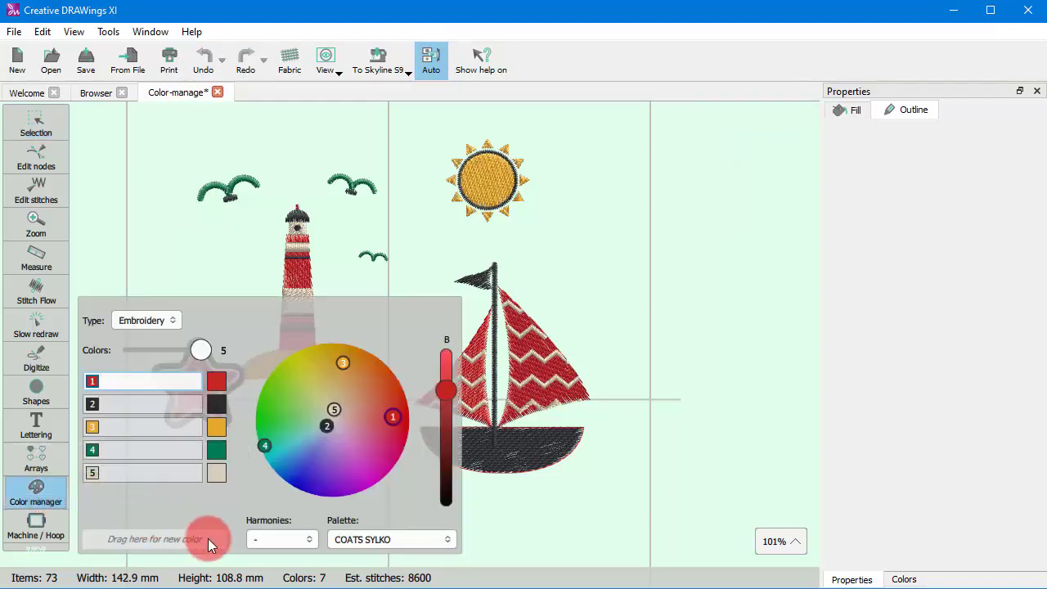
{"action": "left_click", "coordinate": [281, 540]}
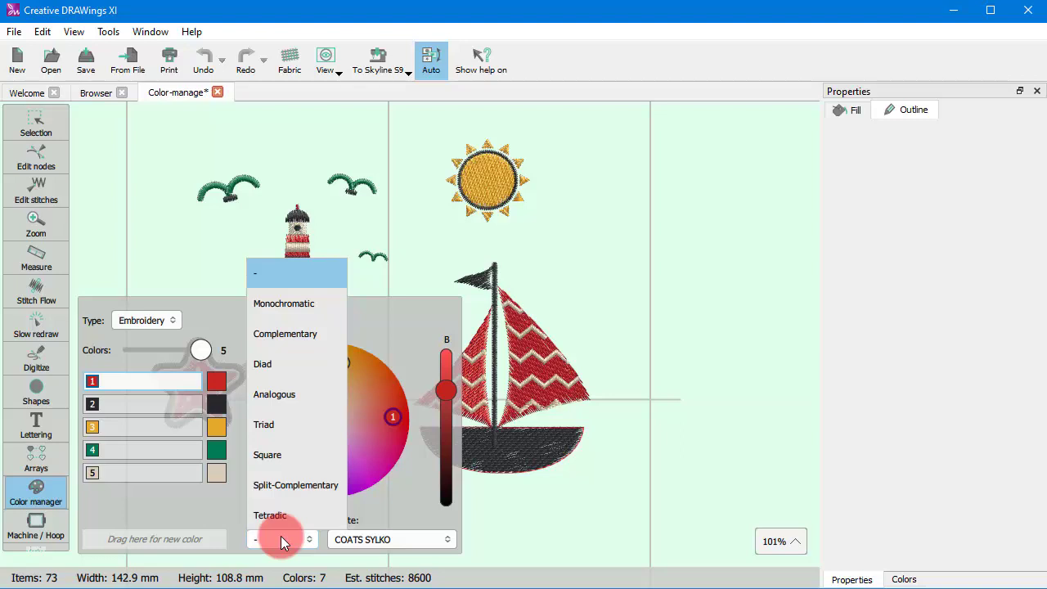
{"action": "left_click", "coordinate": [278, 313]}
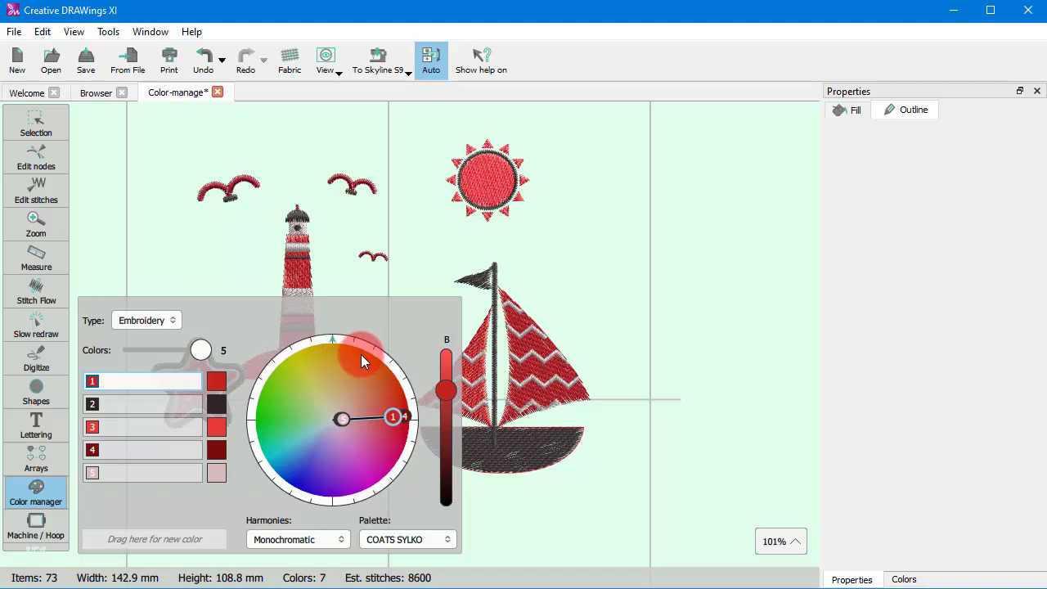
{"action": "left_click_drag", "start_coordinate": [334, 344], "coordinate": [361, 426]}
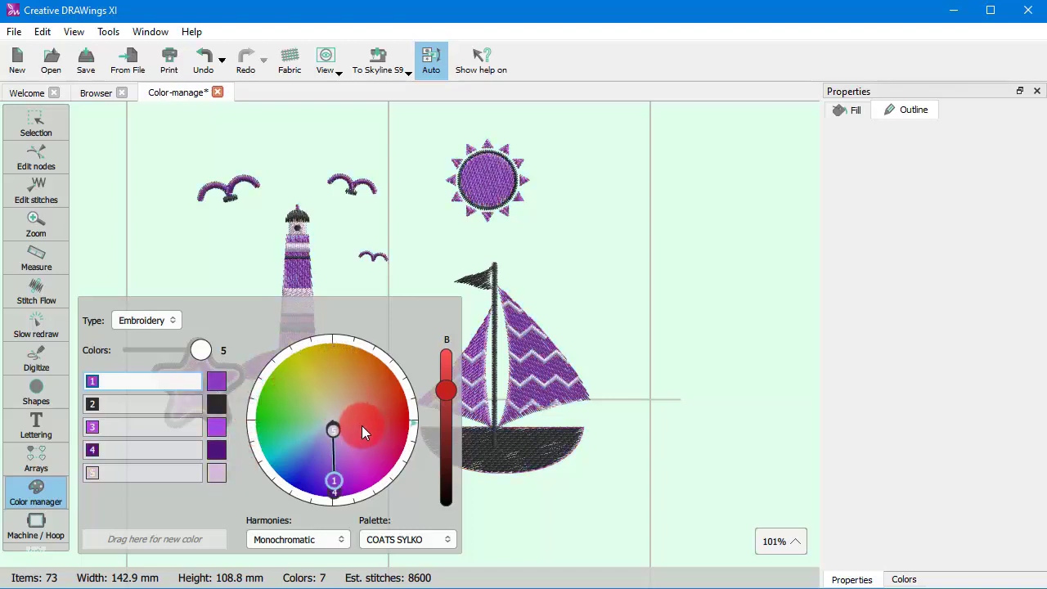
- Try the Complementary harmony, followed by the Diad harmony rotated to purple and magenta
{"action": "left_click", "coordinate": [330, 539]}
{"action": "left_click", "coordinate": [318, 335]}
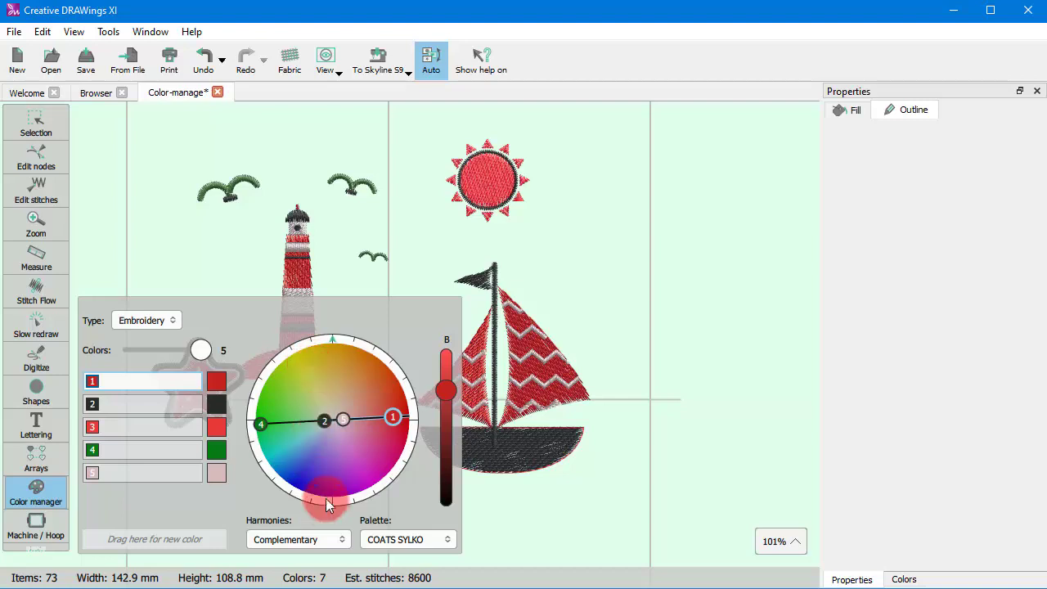
{"action": "left_click", "coordinate": [339, 543]}
{"action": "left_click", "coordinate": [323, 363]}
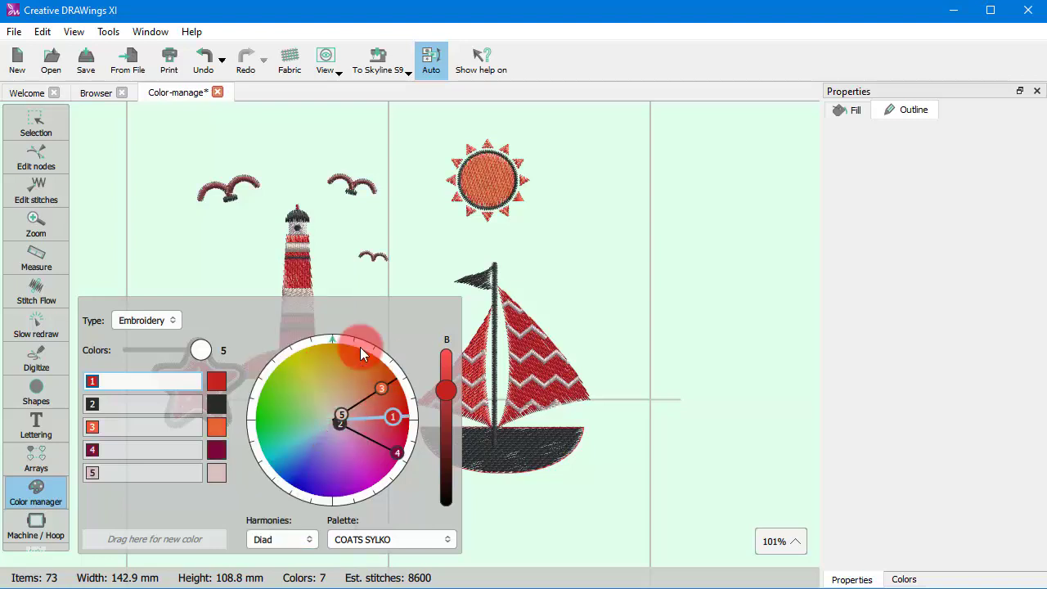
{"action": "left_click_drag", "start_coordinate": [360, 352], "coordinate": [362, 485]}
- Try the Analogous harmony, rotated so that the main color becomes orange
{"action": "left_click", "coordinate": [282, 539]}
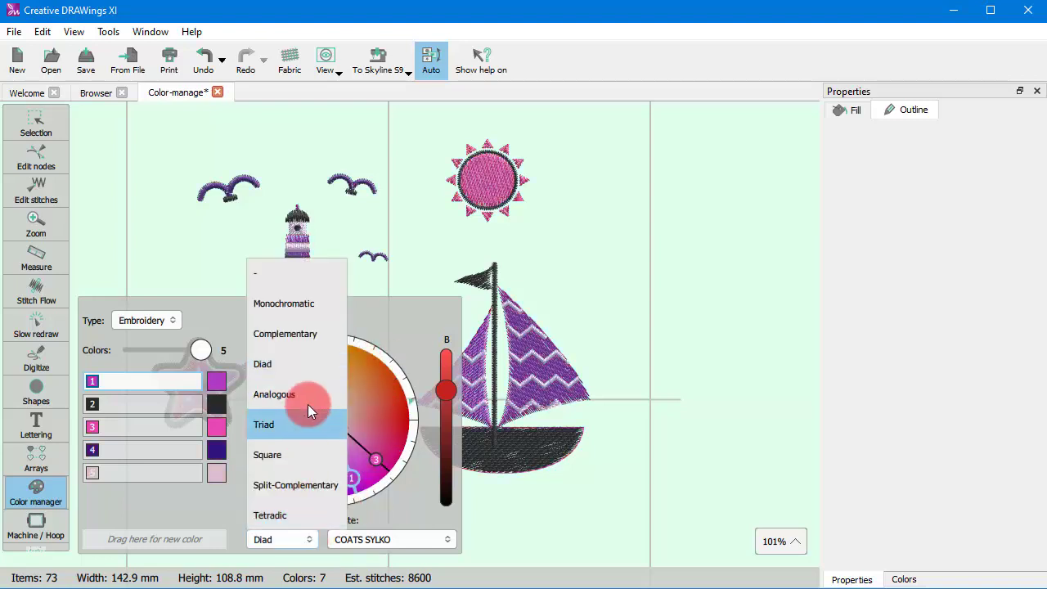
{"action": "left_click", "coordinate": [304, 395]}
{"action": "left_click_drag", "start_coordinate": [382, 370], "coordinate": [310, 329]}
- Try the Square and Split-Complementary harmonies on the design
{"action": "left_click", "coordinate": [308, 527]}
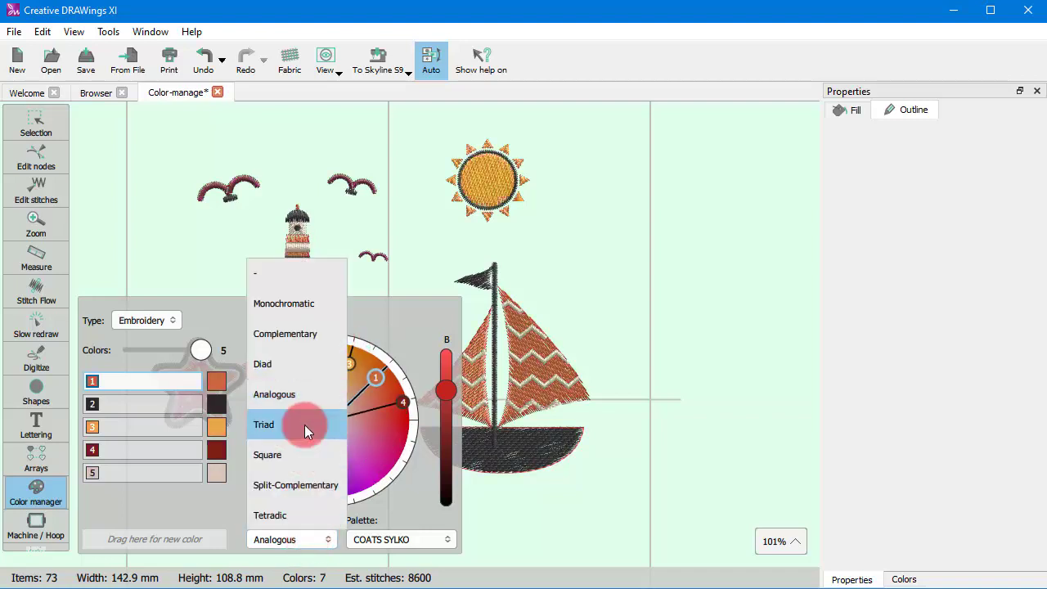
{"action": "left_click", "coordinate": [298, 454]}
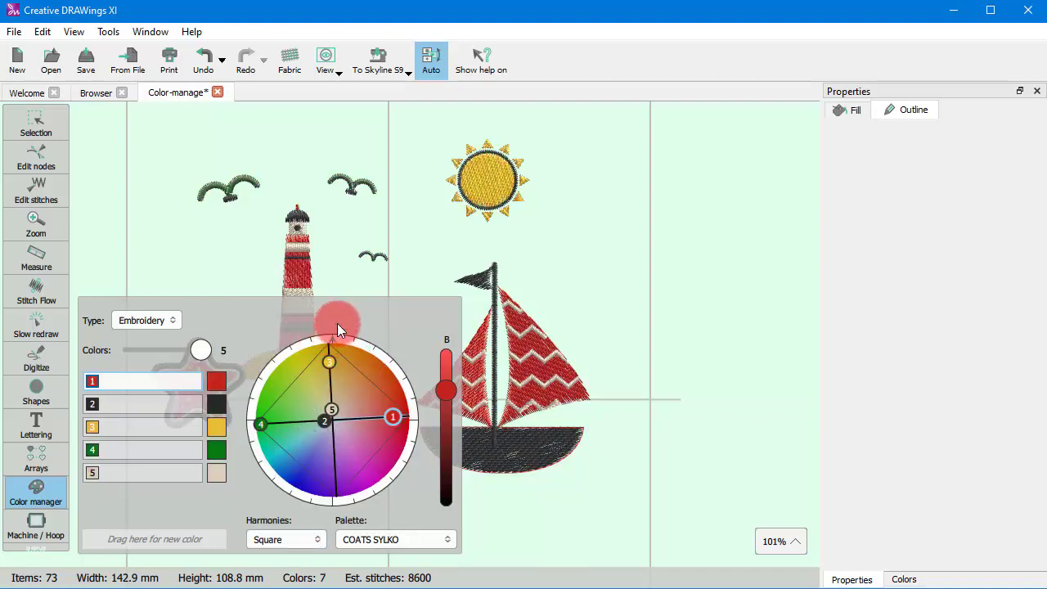
{"action": "left_click", "coordinate": [303, 539]}
{"action": "left_click", "coordinate": [312, 484]}
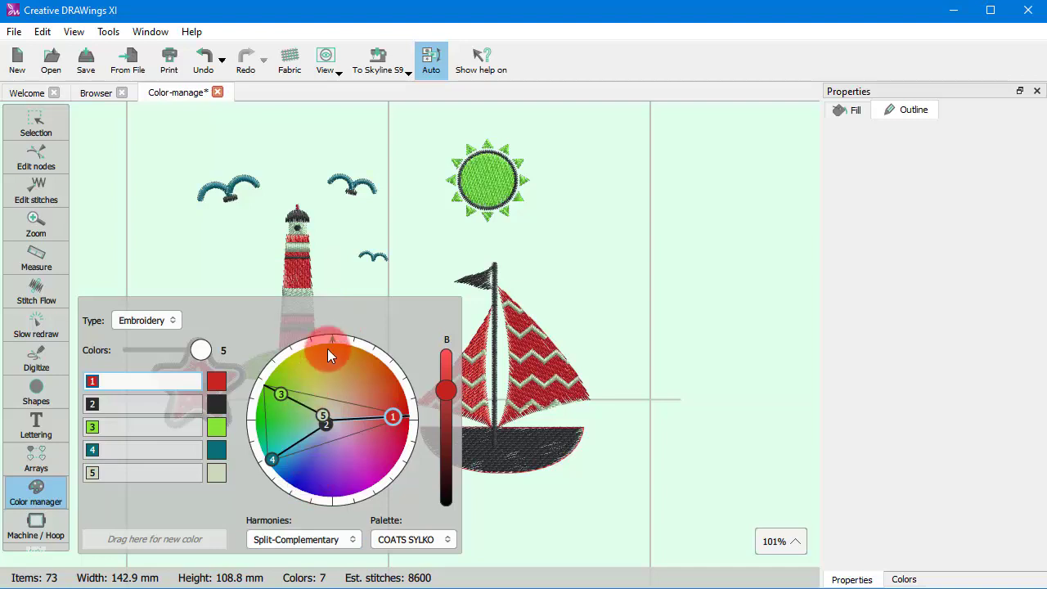
- Apply the Tetradic harmony, rotate it slightly clockwise and brighten color 1
{"action": "left_click", "coordinate": [314, 540]}
{"action": "left_click", "coordinate": [318, 516]}
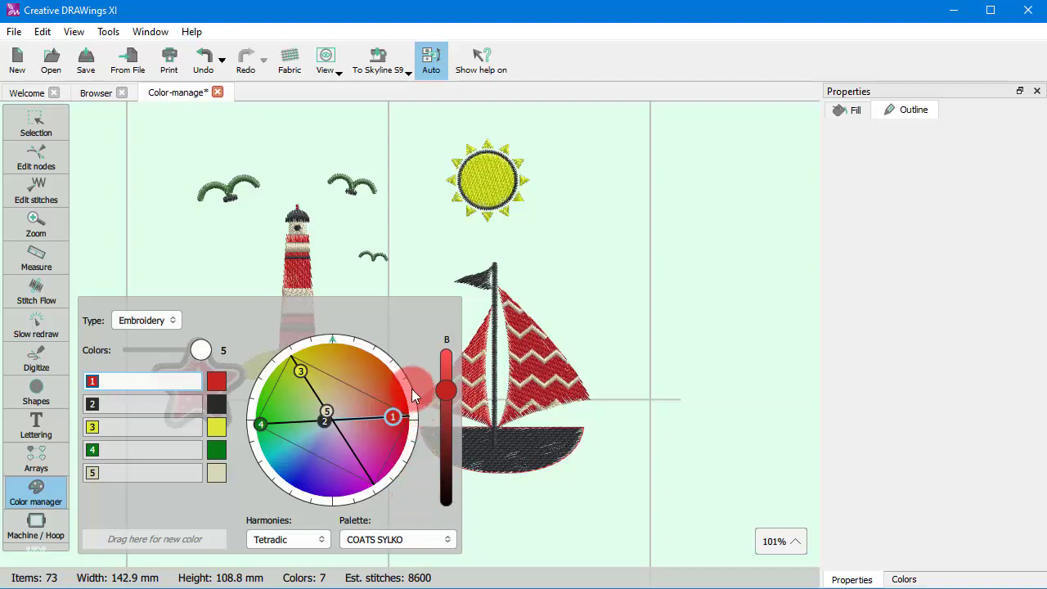
{"action": "left_click_drag", "start_coordinate": [330, 339], "coordinate": [357, 359]}
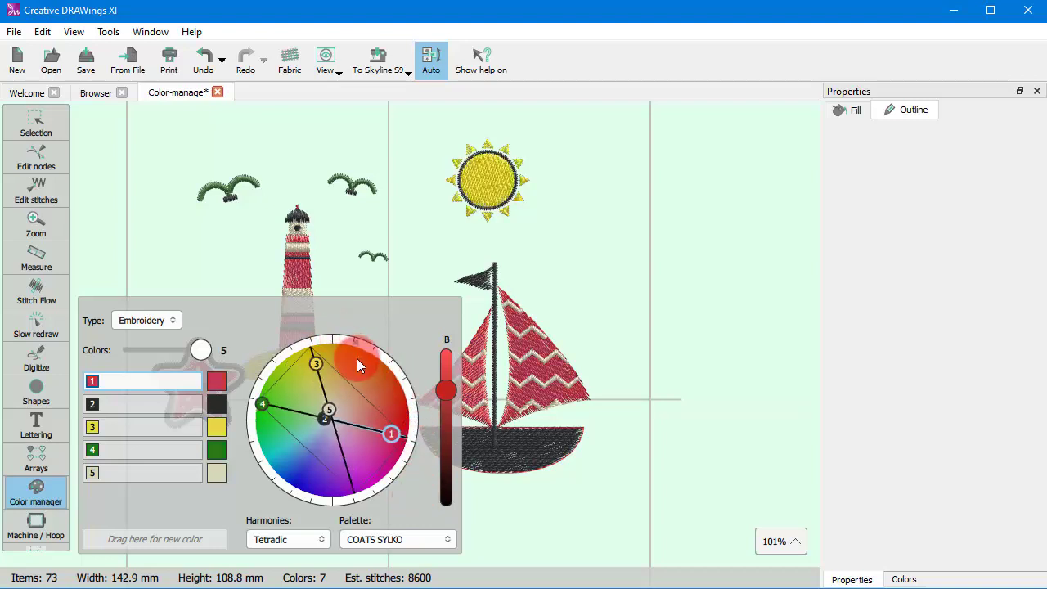
{"action": "mouse_move", "coordinate": [448, 391]}
{"action": "left_mouse_down"}
{"action": "mouse_move", "coordinate": [446, 365]}
{"action": "mouse_move", "coordinate": [456, 434]}
{"action": "mouse_move", "coordinate": [457, 364]}
{"action": "mouse_move", "coordinate": [458, 379]}
{"action": "left_mouse_up"}
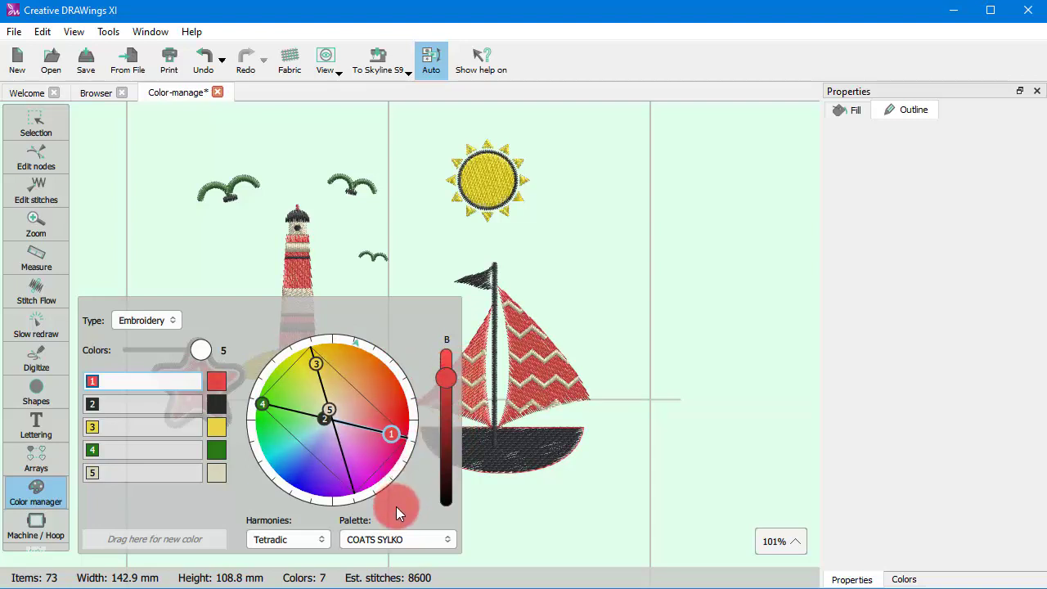